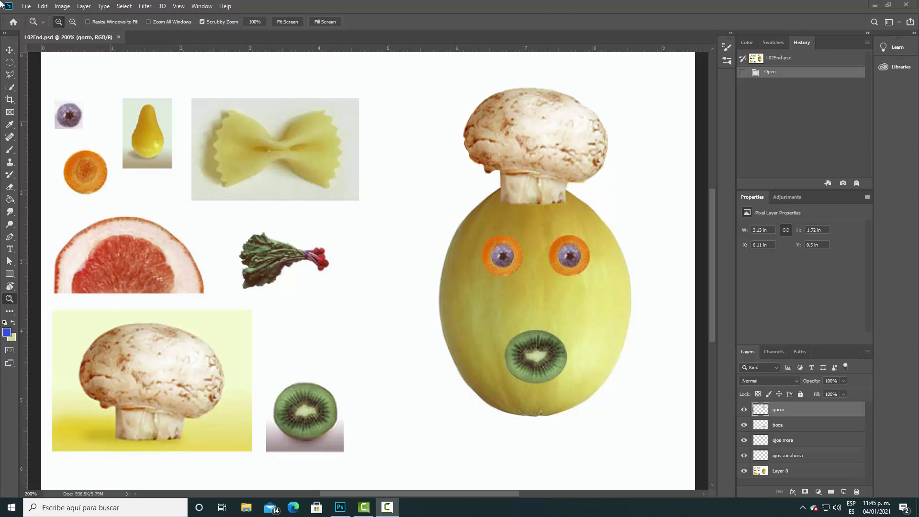
Save the collage as L02End.psd, replacing the existing file and accepting the Photoshop format options
left_click(25, 6)
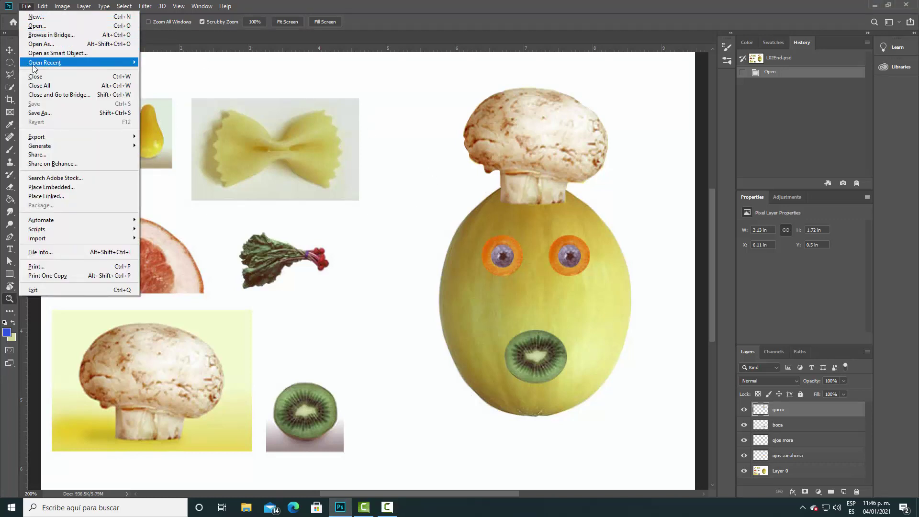
left_click(46, 113)
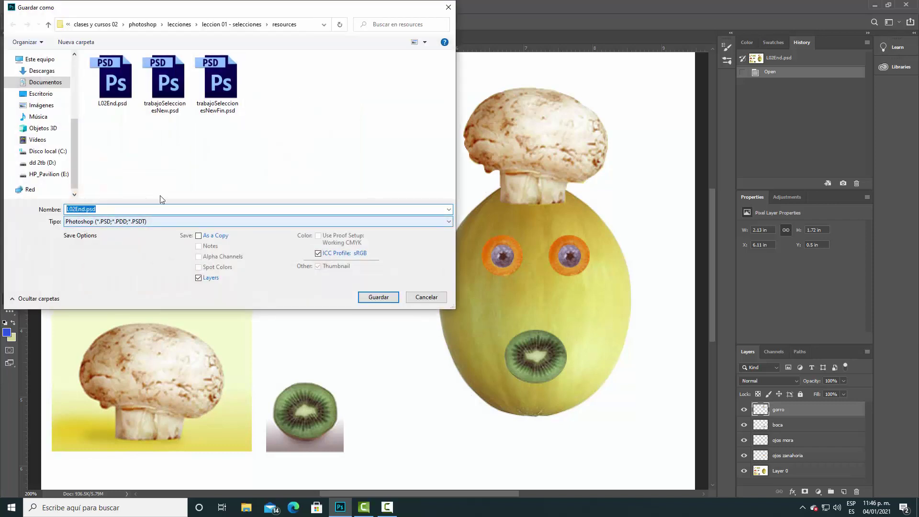
left_click(110, 82)
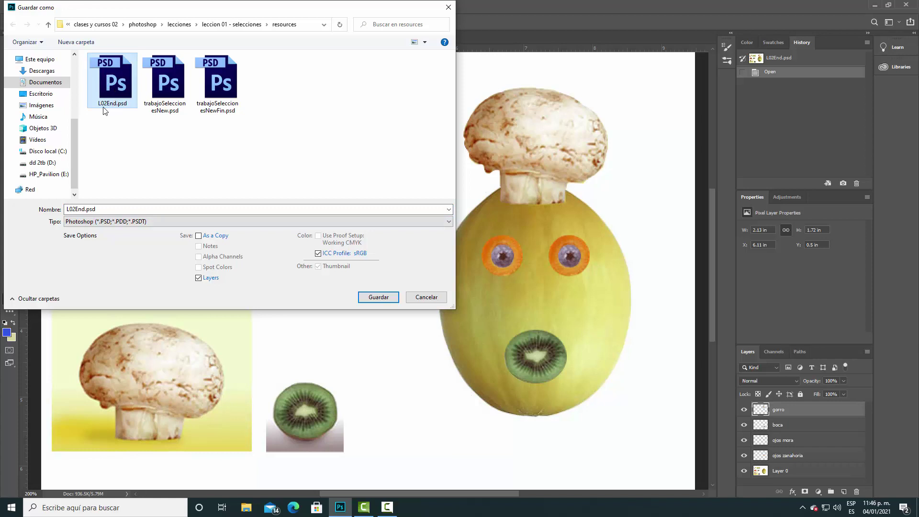
left_click(378, 297)
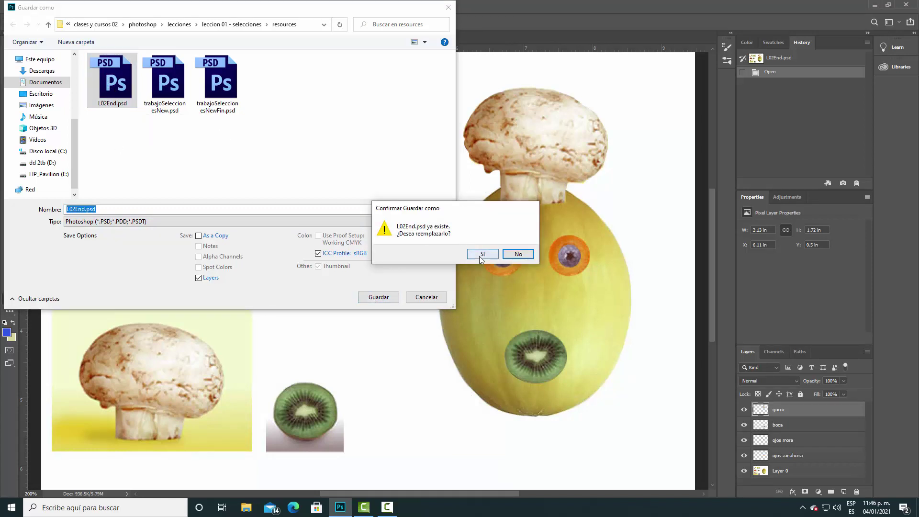
left_click(482, 254)
left_click(564, 163)
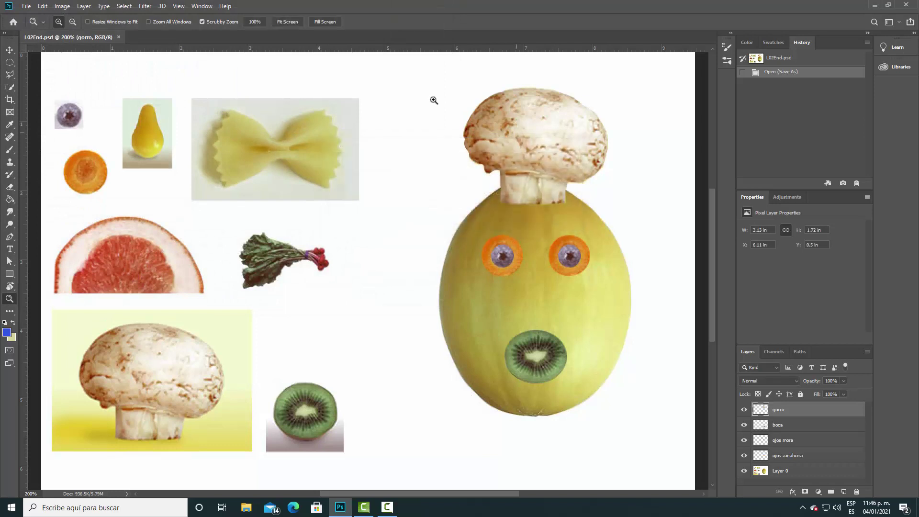
Zoom to 400% on the bow-tie pasta and select the Polygonal Lasso tool
left_click(9, 49)
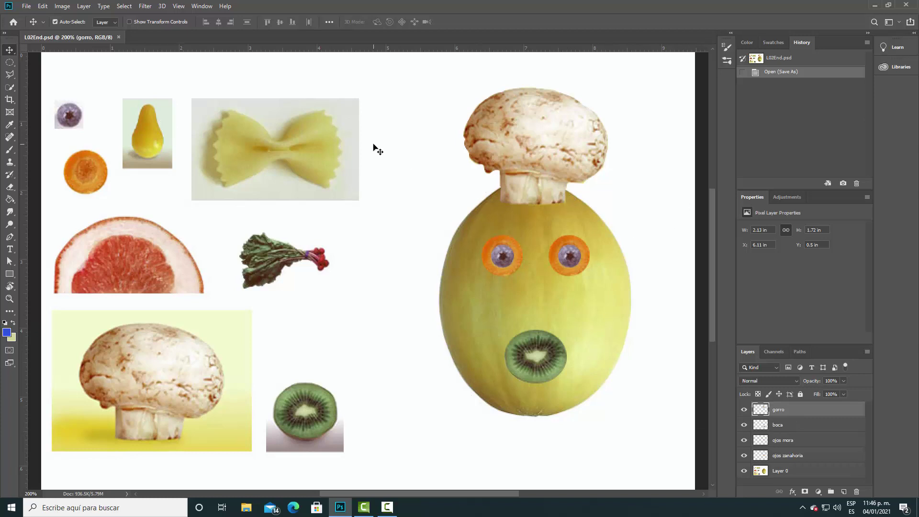
left_click(9, 298)
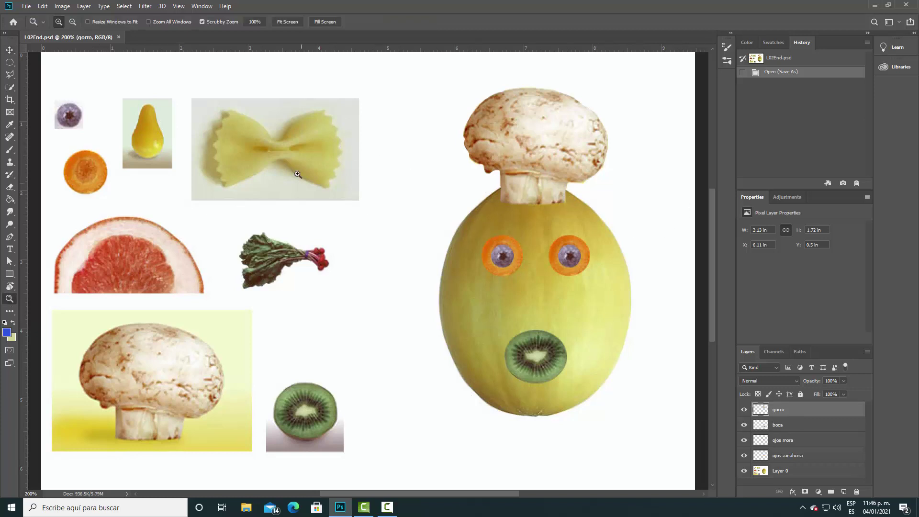
left_click(286, 162)
left_click(273, 147)
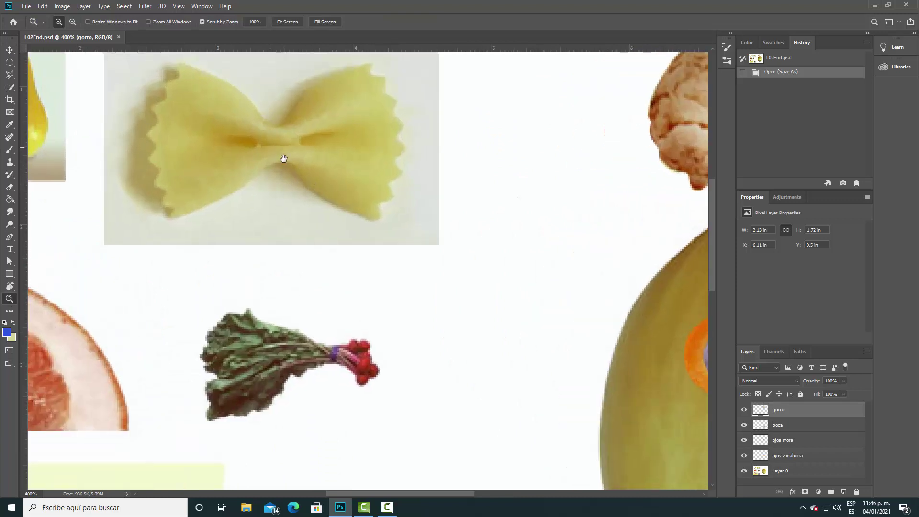
left_click_drag(283, 158, 330, 227)
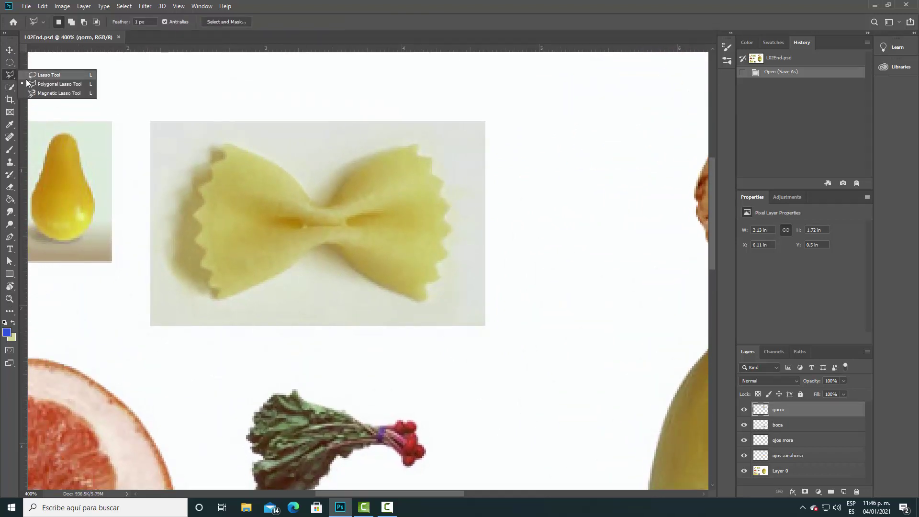
mouse_move(14, 74)
left_mouse_down()
mouse_move(25, 73)
mouse_move(25, 86)
left_mouse_up()
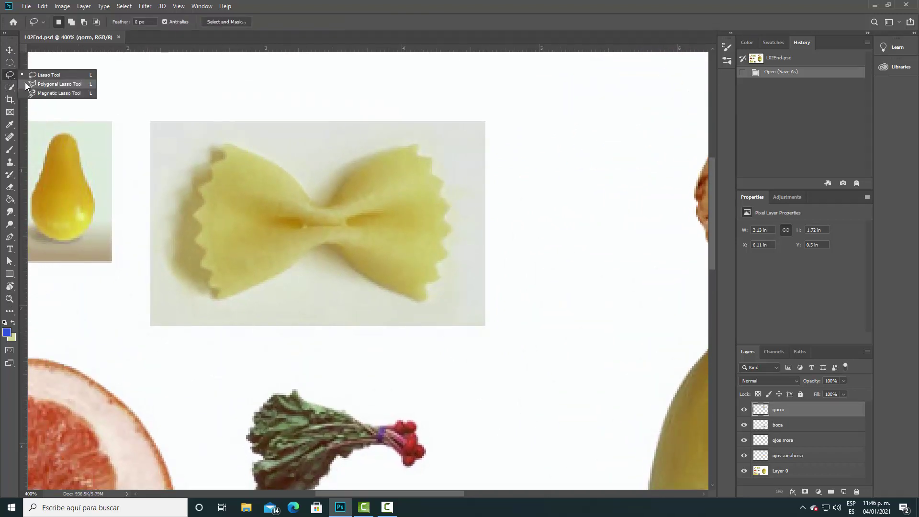
left_click(27, 84)
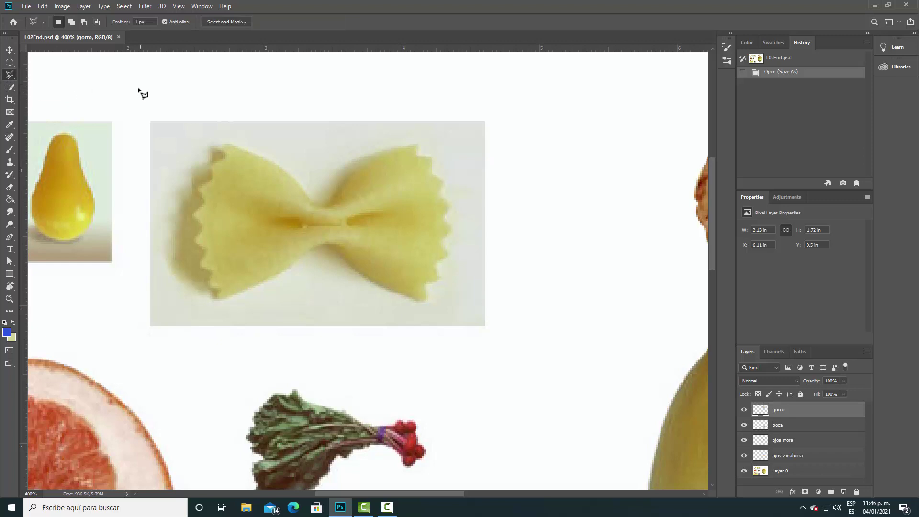
left_click(150, 21)
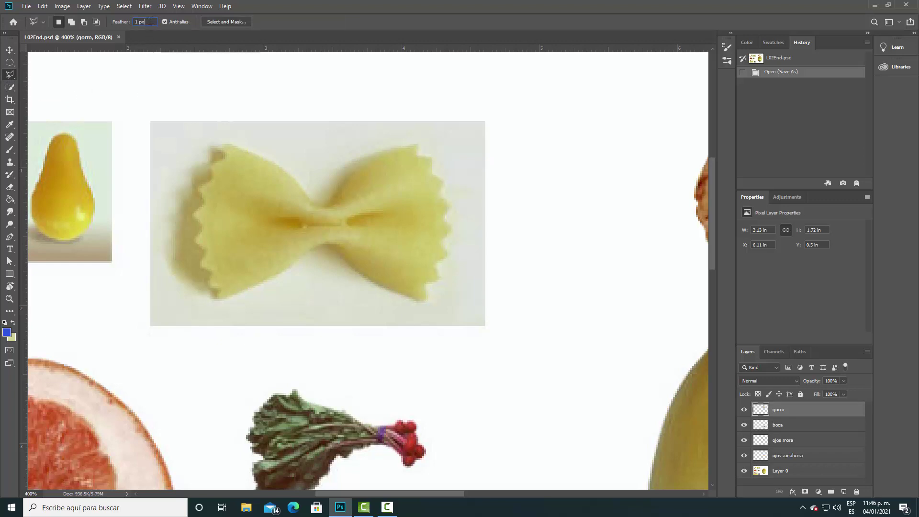
left_click(172, 56)
left_click(232, 177)
left_click(225, 205)
left_click(241, 255)
left_click(262, 257)
left_click(293, 229)
left_click(313, 242)
left_click(316, 217)
left_click(269, 206)
left_click(268, 184)
left_click(251, 172)
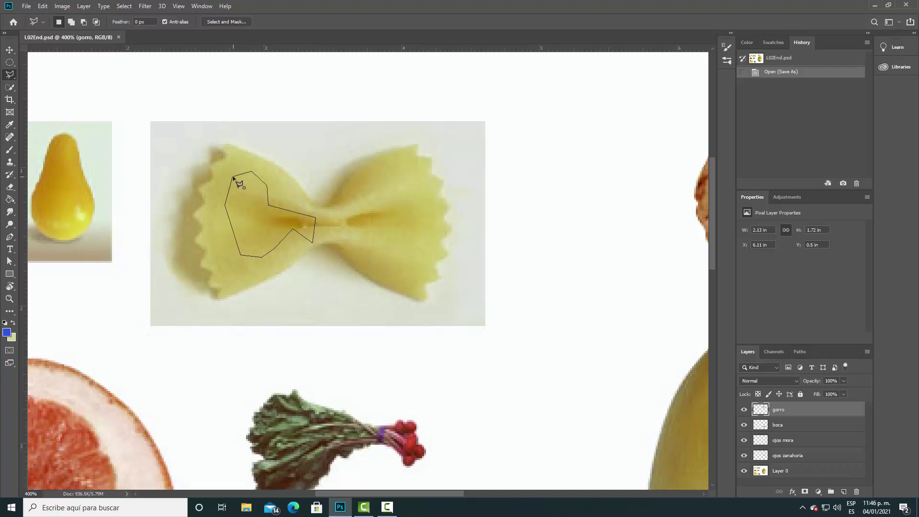
left_click(233, 178)
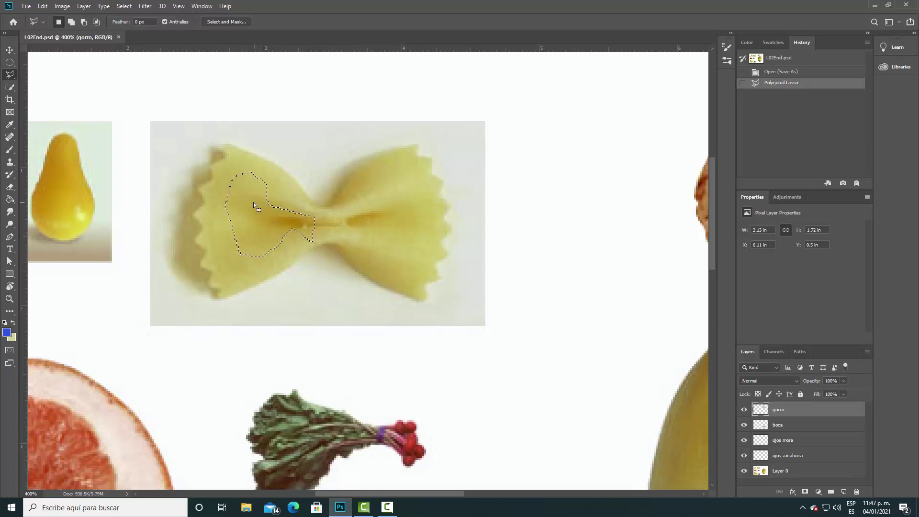
left_click(8, 50)
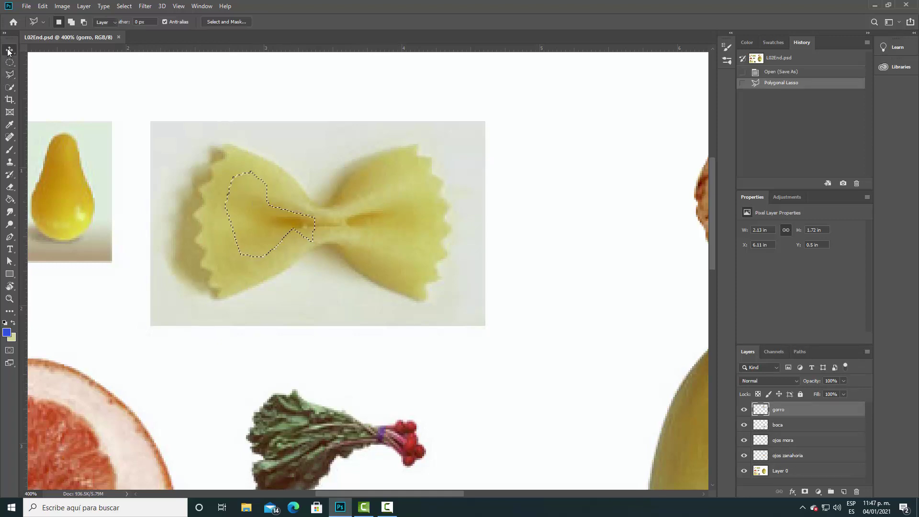
left_click_drag(242, 211, 249, 210)
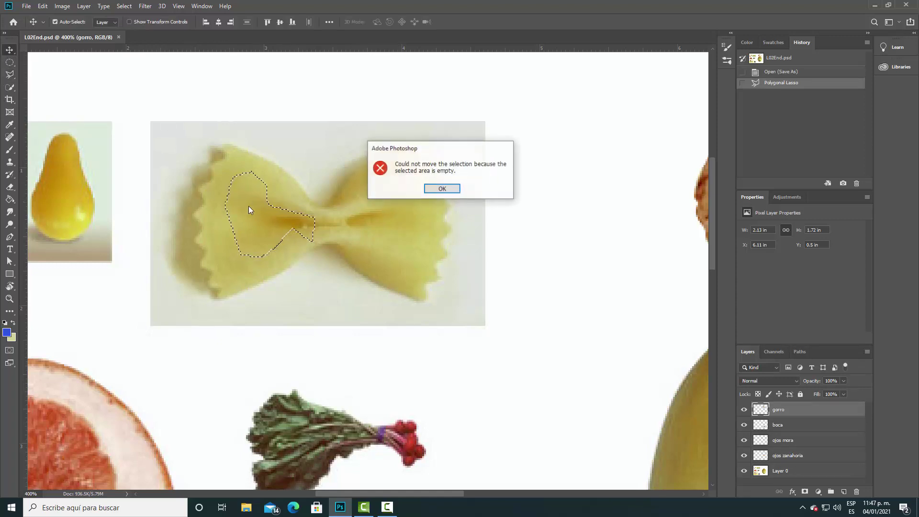
left_click(447, 189)
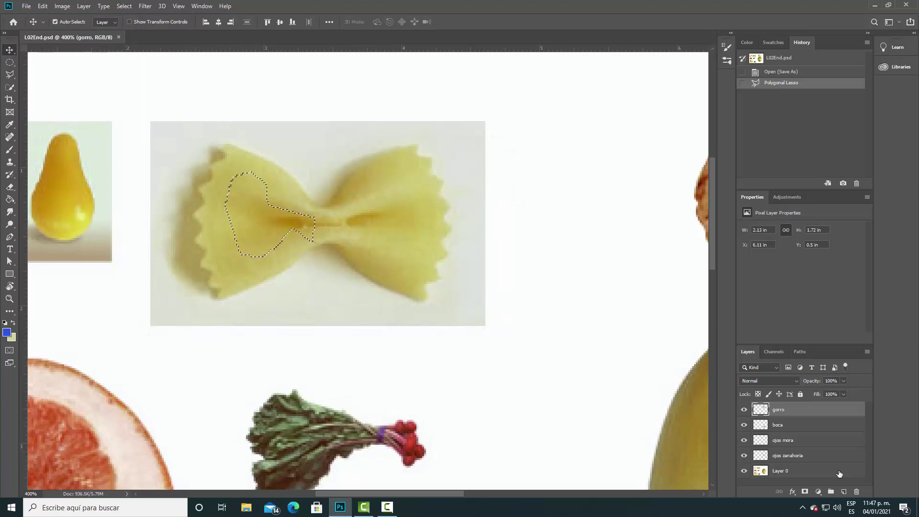
left_click(800, 473)
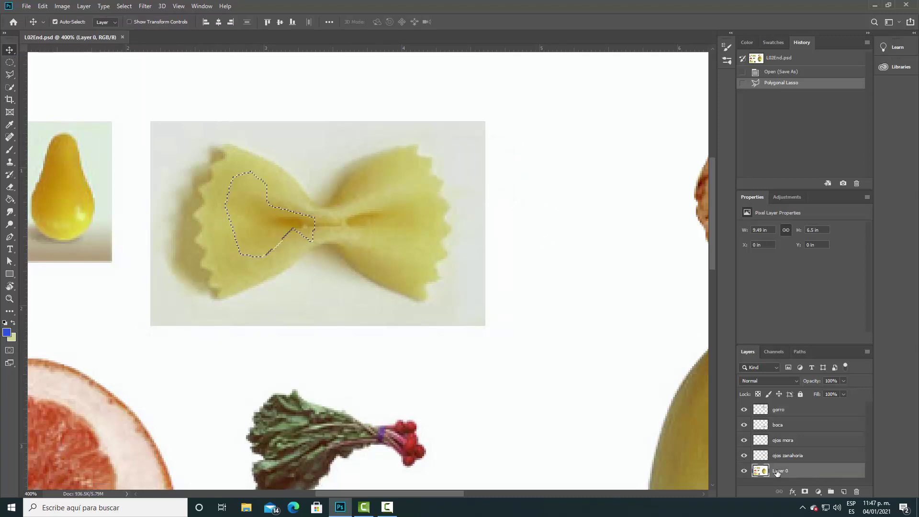
left_click_drag(269, 220, 462, 217)
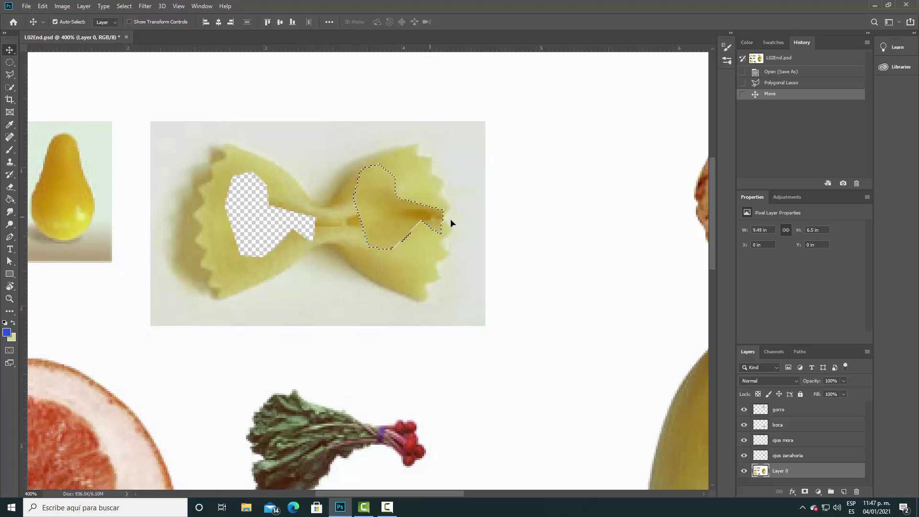
left_click(777, 72)
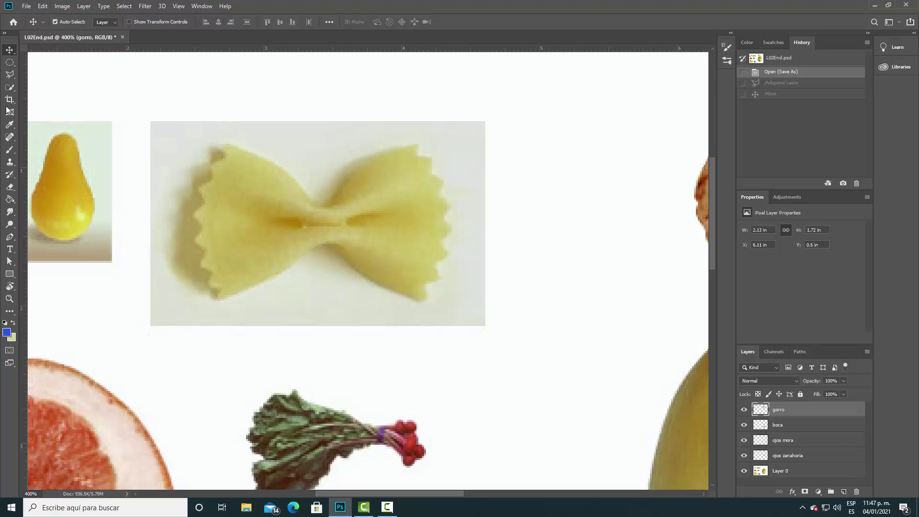
Draw a trial polygonal selection around the pasta's left wing
left_click(10, 74)
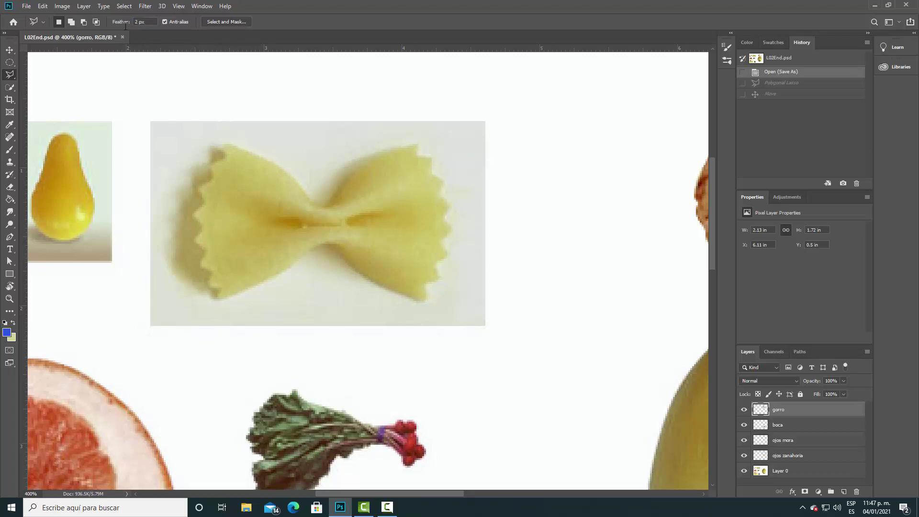
left_click(231, 170)
left_click(214, 209)
left_click(233, 246)
left_click(291, 246)
left_click(284, 200)
left_click(232, 172)
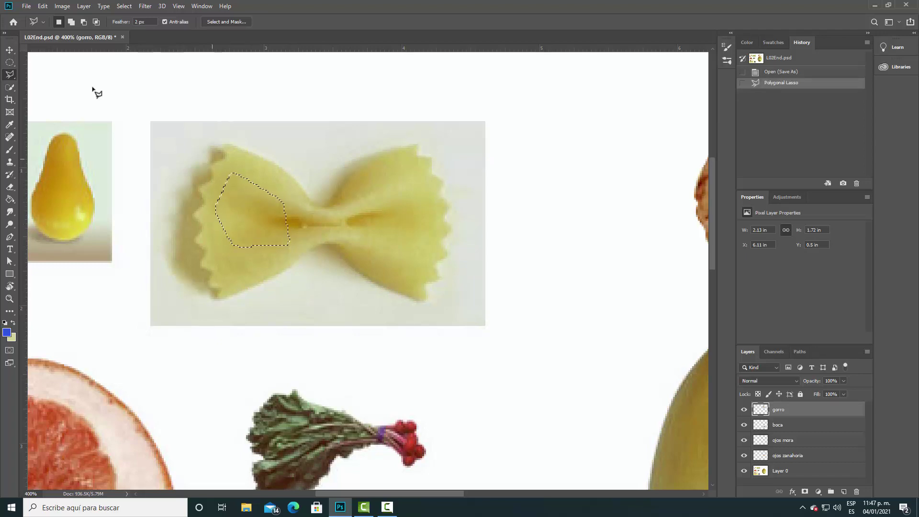
Try moving the selected piece on Layer 0, then revert to 'Open (Save As)' in History
left_click(9, 49)
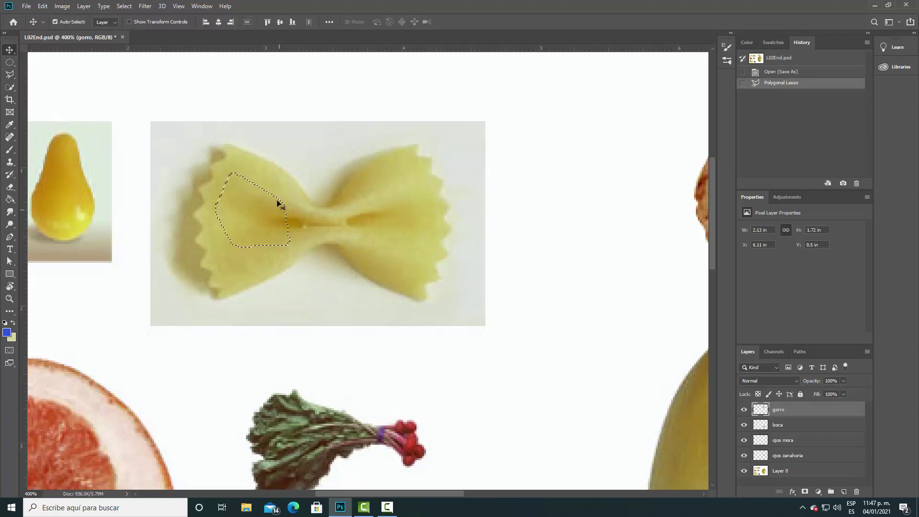
left_click(251, 227)
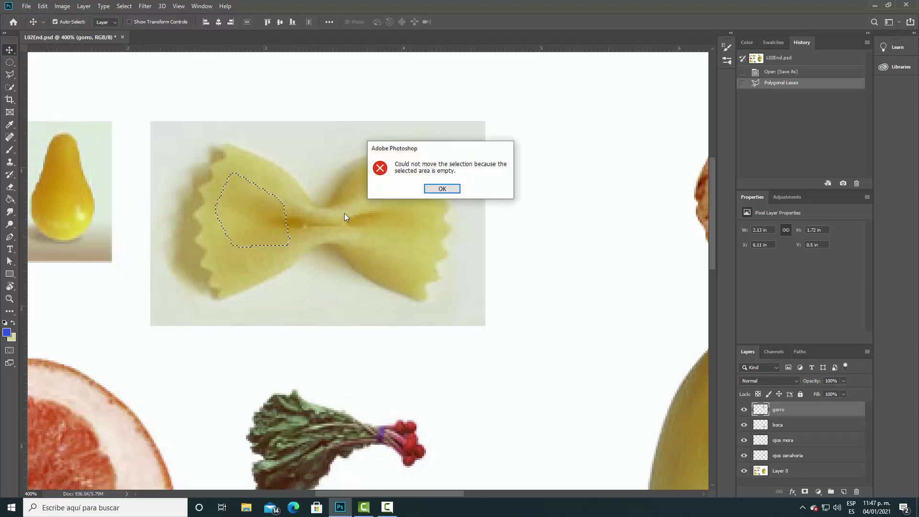
left_click(442, 189)
left_click(784, 472)
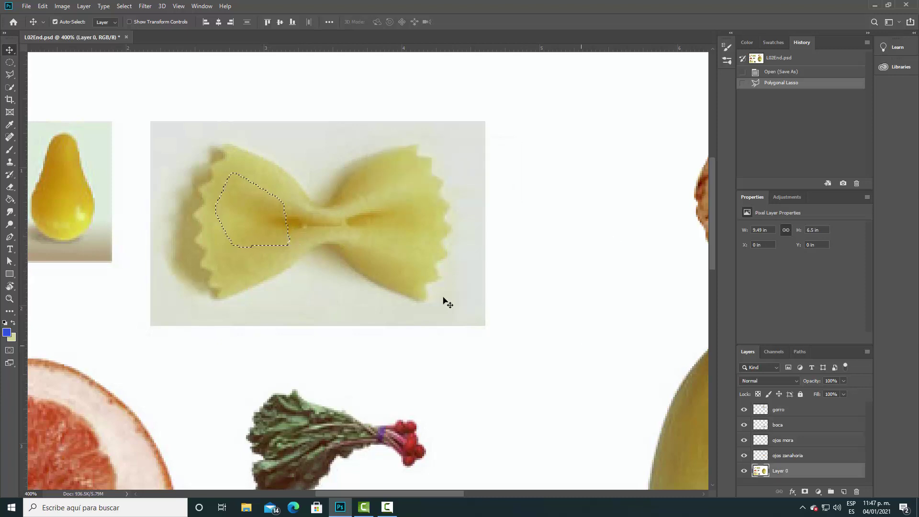
mouse_move(255, 225)
left_mouse_down()
mouse_move(397, 227)
mouse_move(266, 219)
left_mouse_up()
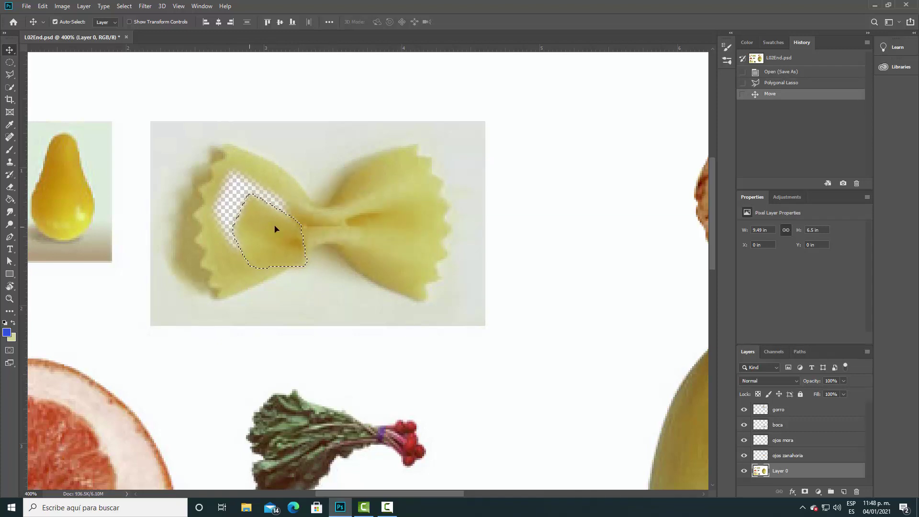
left_click(780, 72)
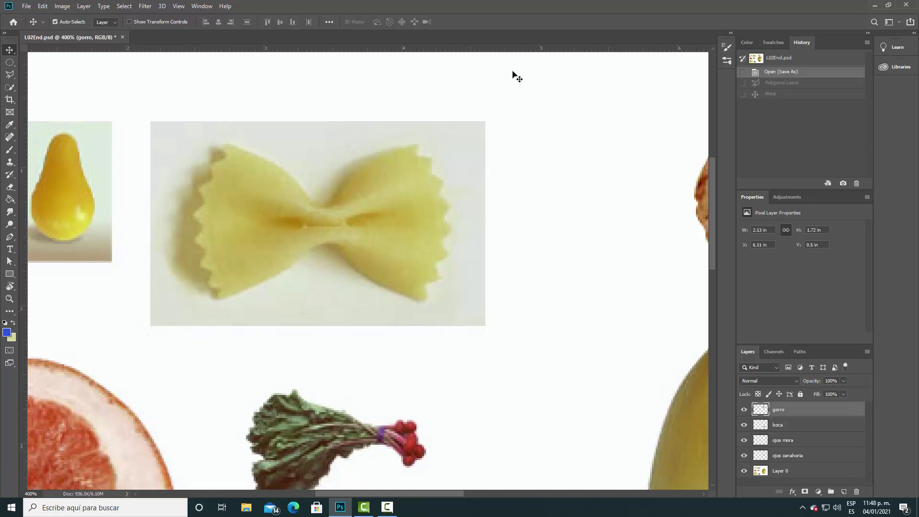
left_click(7, 76)
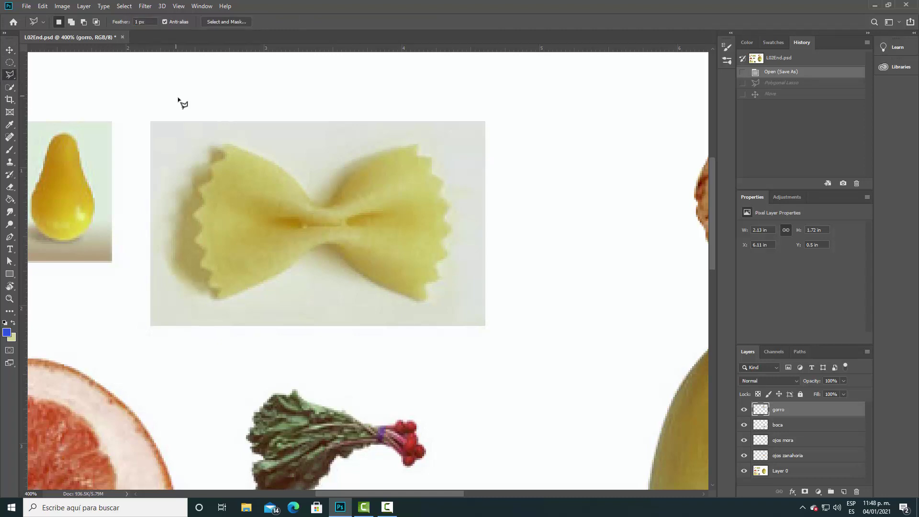
Trace the bow-tie pasta's zigzag edge point by point and close the outline into a selection
left_click(229, 144)
left_click(226, 155)
left_click(210, 164)
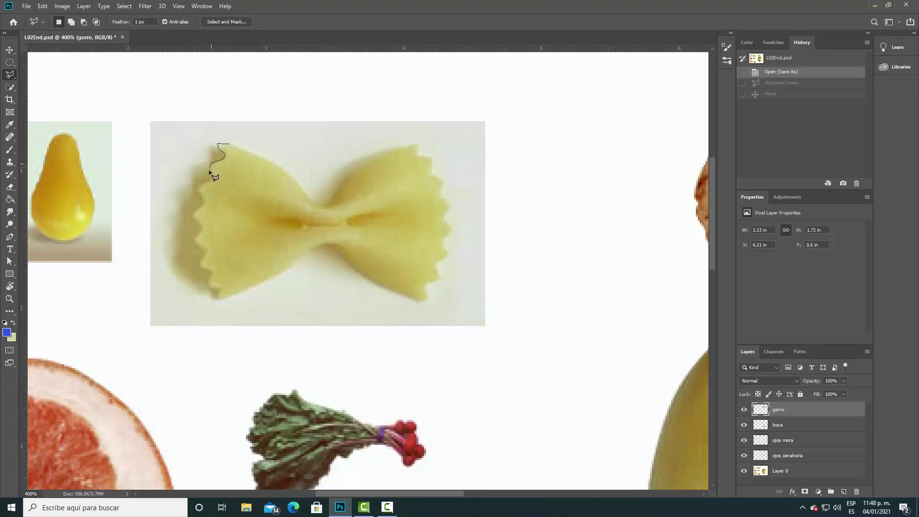
left_click(202, 201)
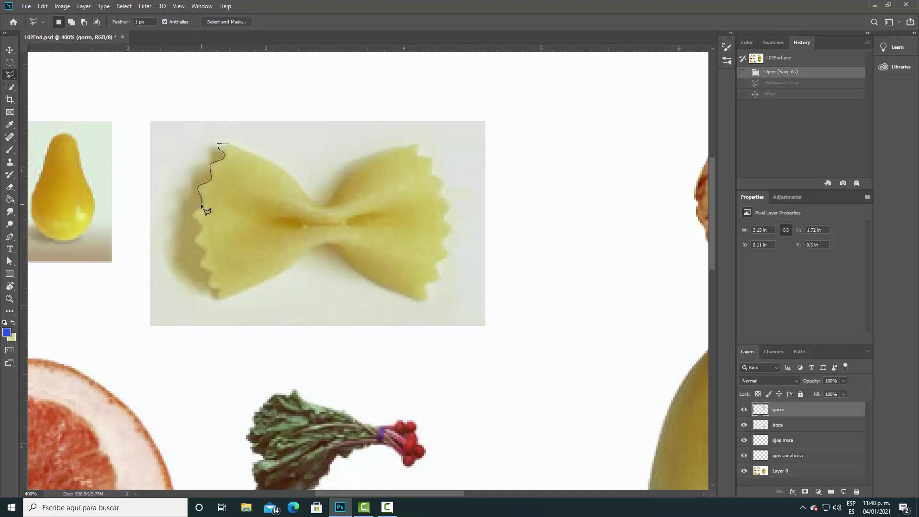
left_click(199, 231)
left_click(203, 250)
left_click(210, 271)
left_click(219, 288)
left_click_drag(224, 299, 309, 250)
mouse_move(348, 259)
left_mouse_down()
mouse_move(427, 302)
mouse_move(423, 286)
mouse_move(437, 281)
mouse_move(436, 261)
mouse_move(447, 256)
mouse_move(449, 225)
mouse_move(432, 159)
mouse_move(409, 147)
mouse_move(318, 207)
mouse_move(263, 159)
left_mouse_up()
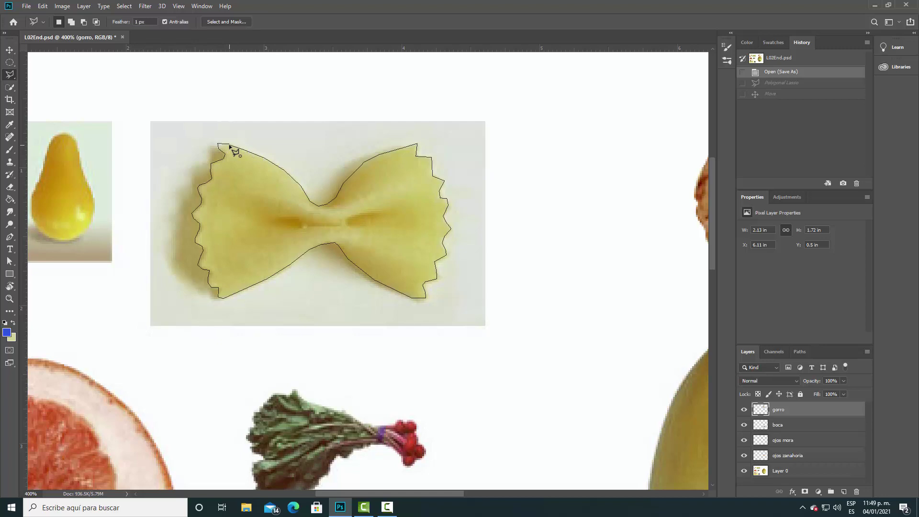
left_click(229, 145)
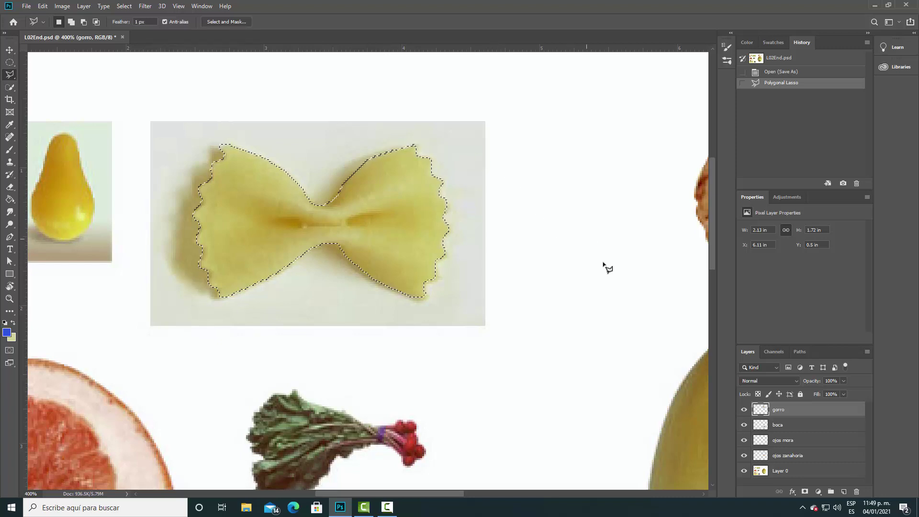
Add a new layer named 'moño' above gorro and paste the bow tie into it
left_click(788, 474)
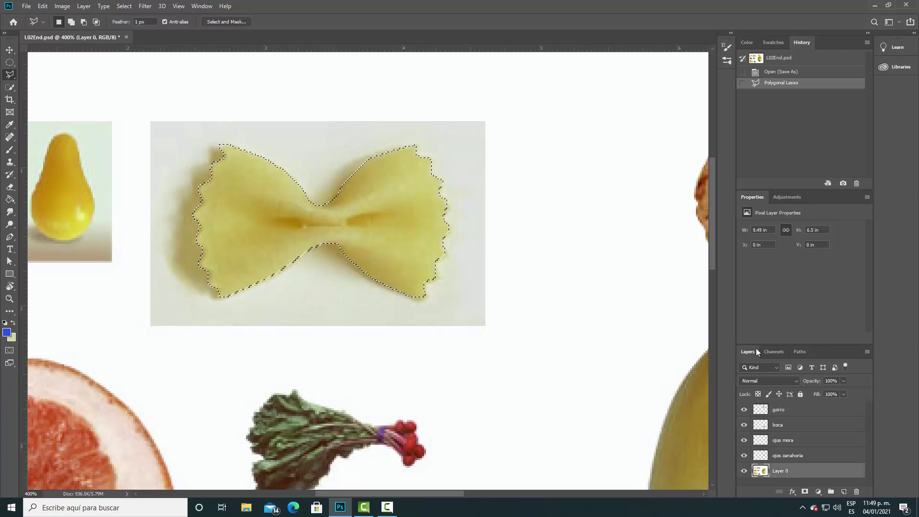
left_click(9, 50)
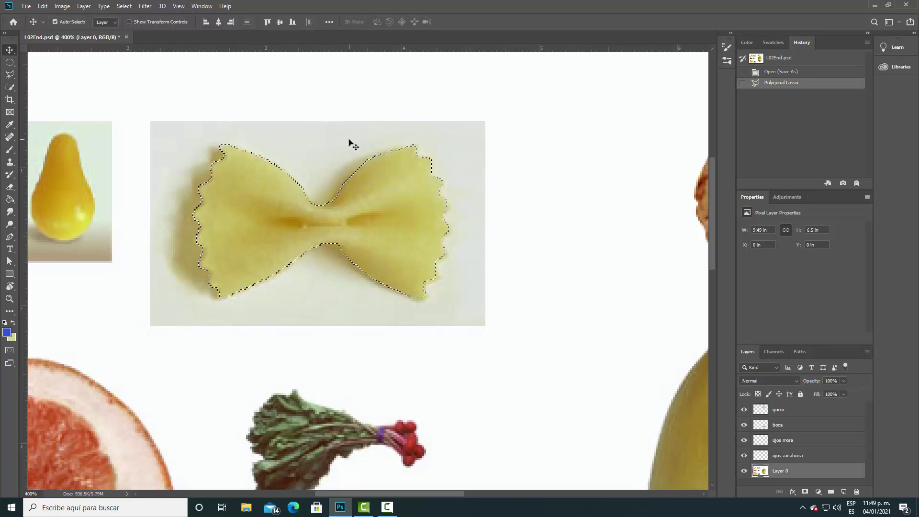
left_click(793, 413)
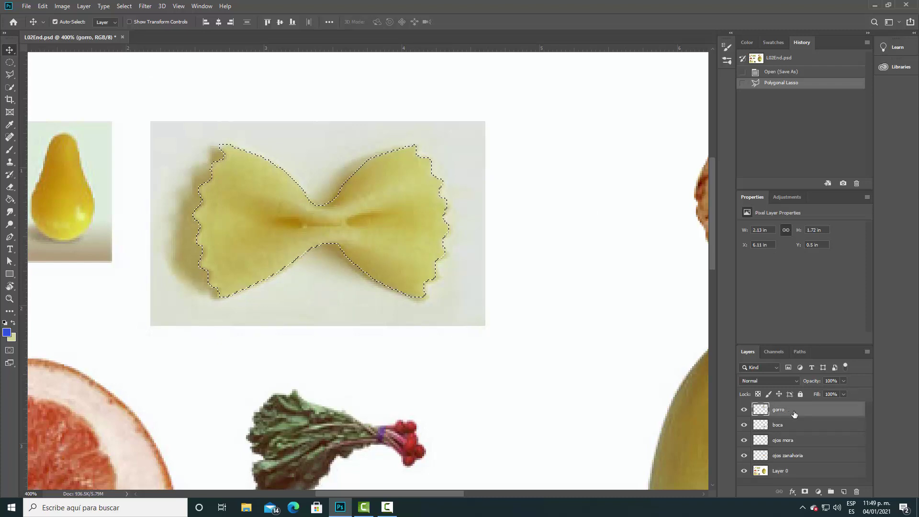
left_click(843, 491)
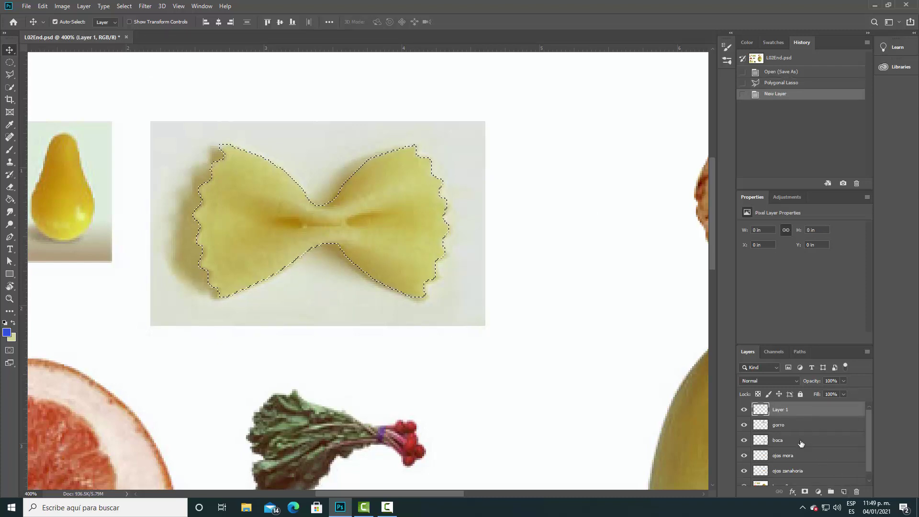
double_click(780, 410)
type("m")
type("oño")
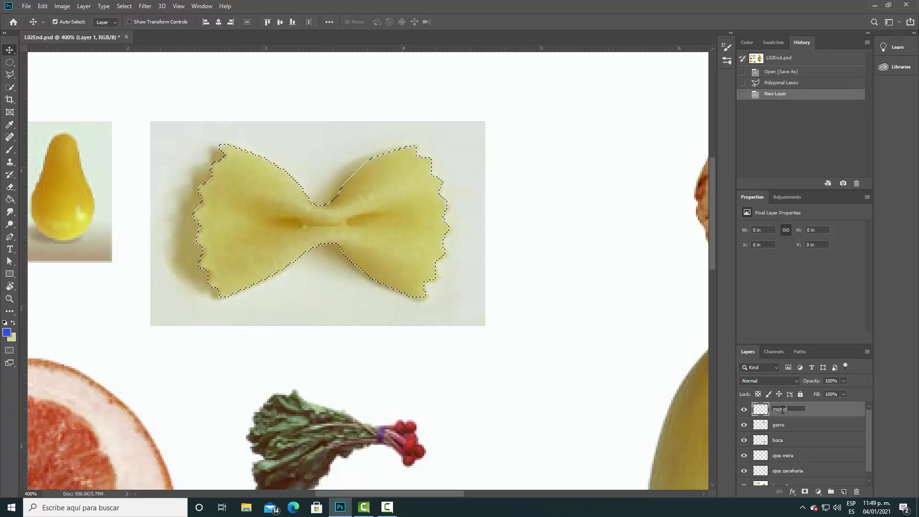
key("Return")
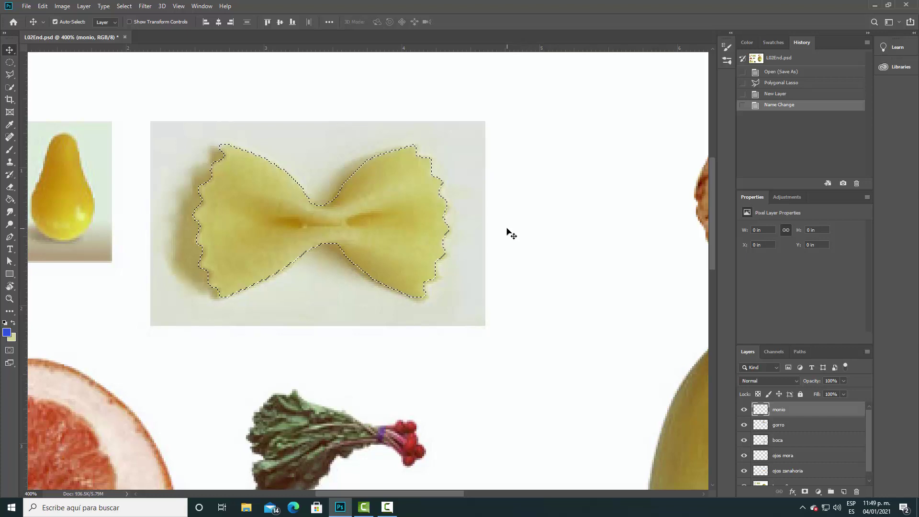
key("ctrl+v")
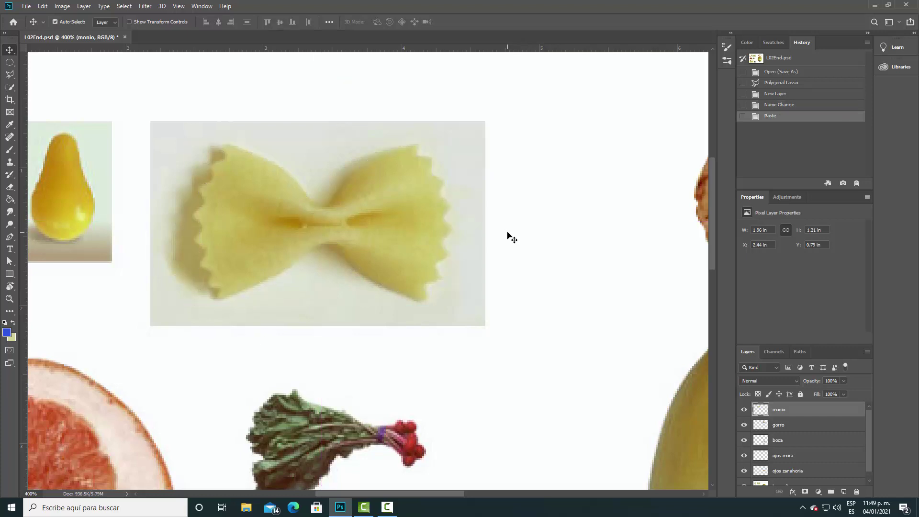
Zoom out, position the bow tie just below the kiwi mouth, and save the document
left_click(9, 299)
left_click(302, 261, "alt")
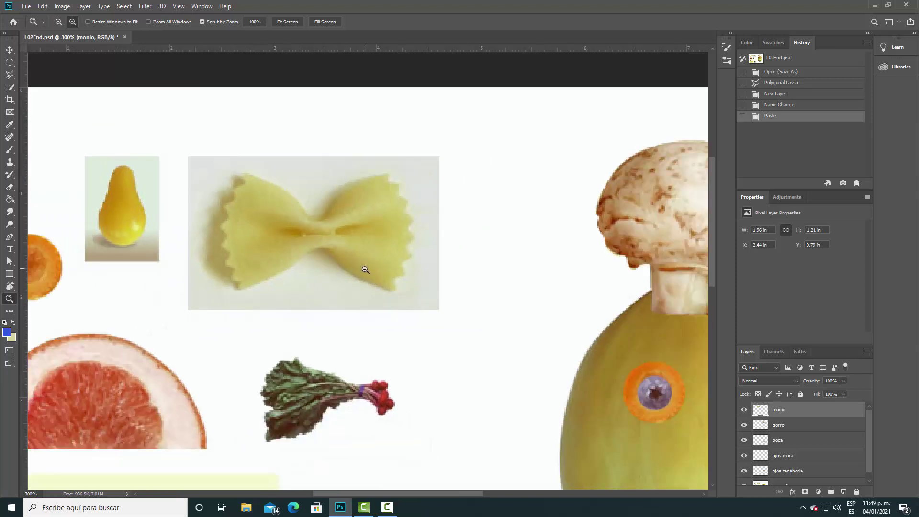
left_click(365, 269, "alt")
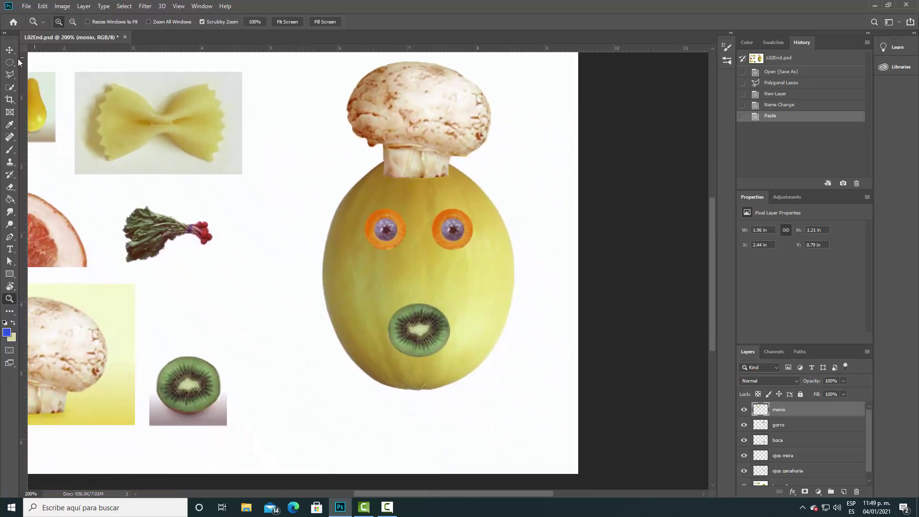
left_click(9, 50)
left_click_drag(136, 115, 402, 387)
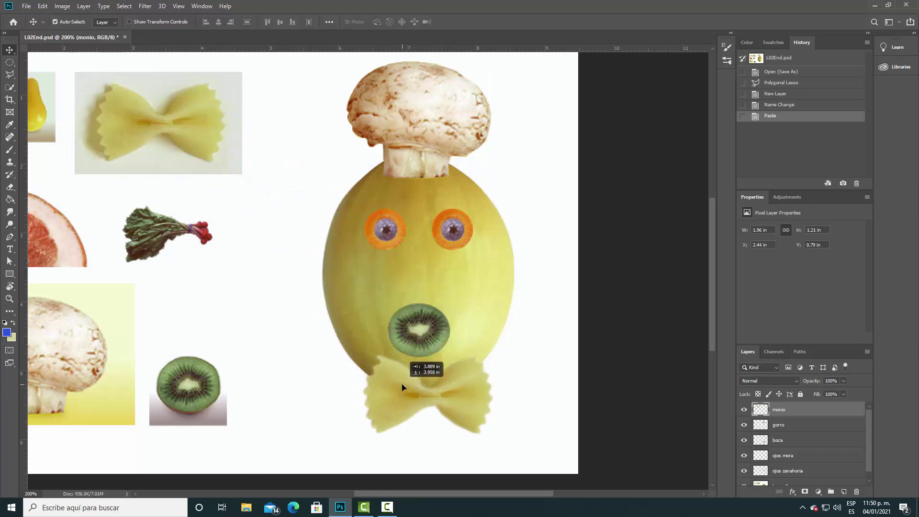
left_click_drag(402, 387, 393, 380)
left_click_drag(316, 221, 375, 265)
key("ctrl+s")
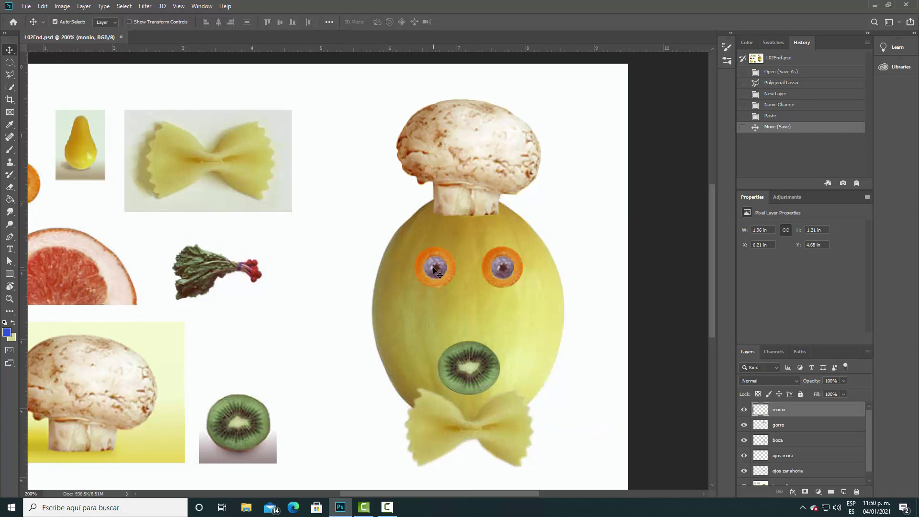